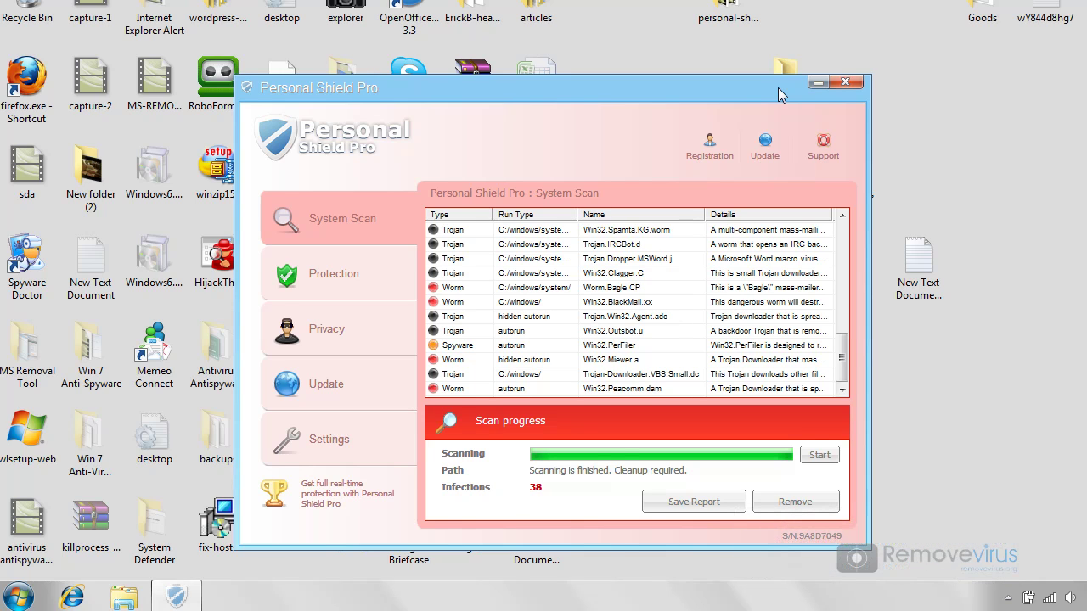
Step: Reposition the scanner window and briefly inspect the personal-shield-pro desktop folder before closing it
left_click_drag(778, 87, 733, 56)
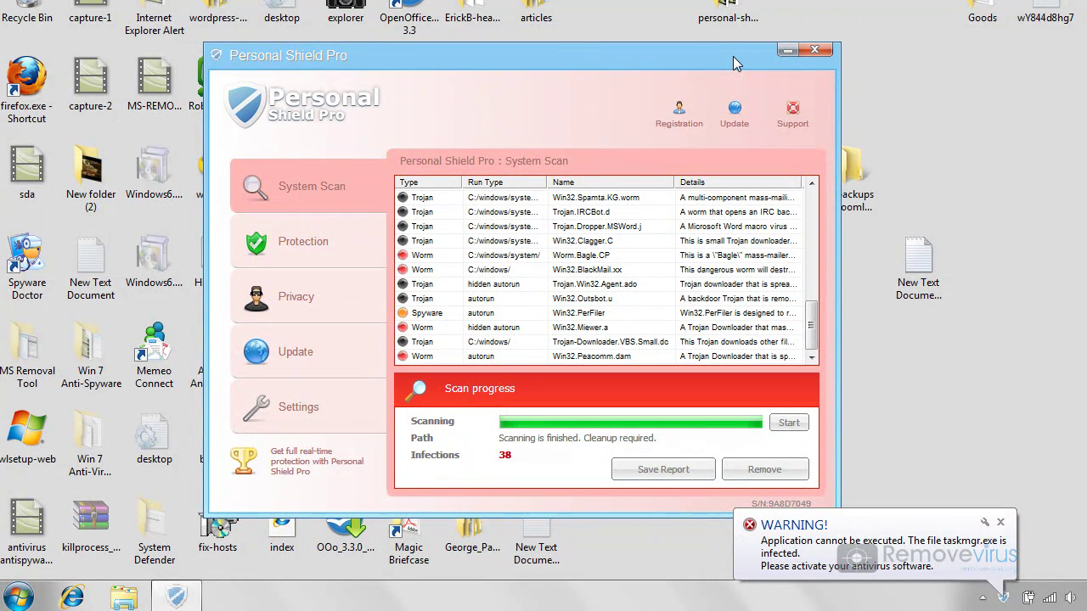
left_click_drag(733, 56, 758, 63)
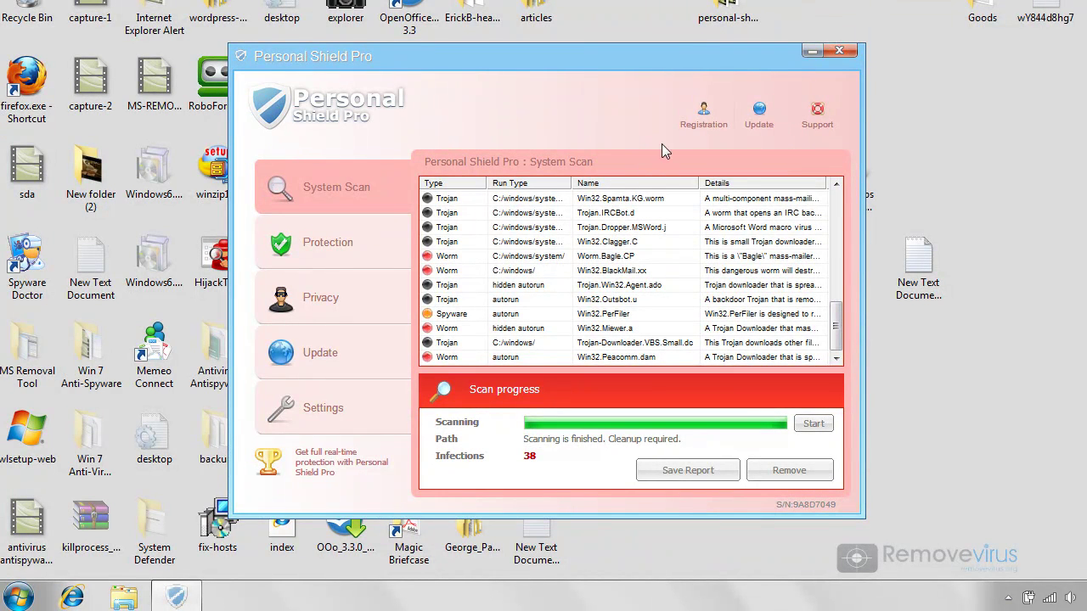
double_click(731, 13)
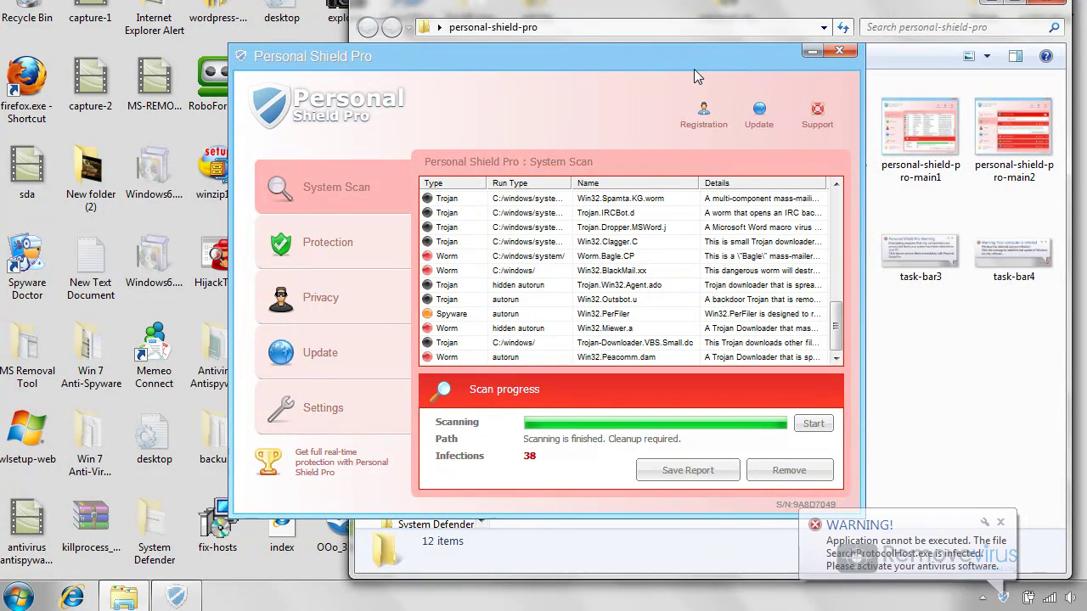
left_click_drag(696, 61, 856, 278)
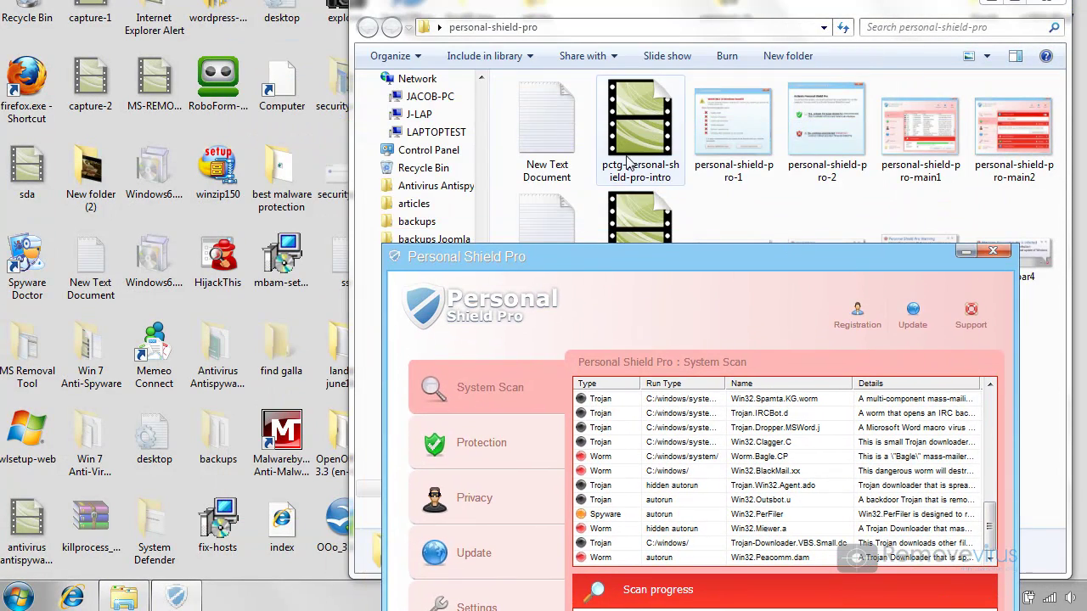
left_click(547, 127)
left_click(1048, 2)
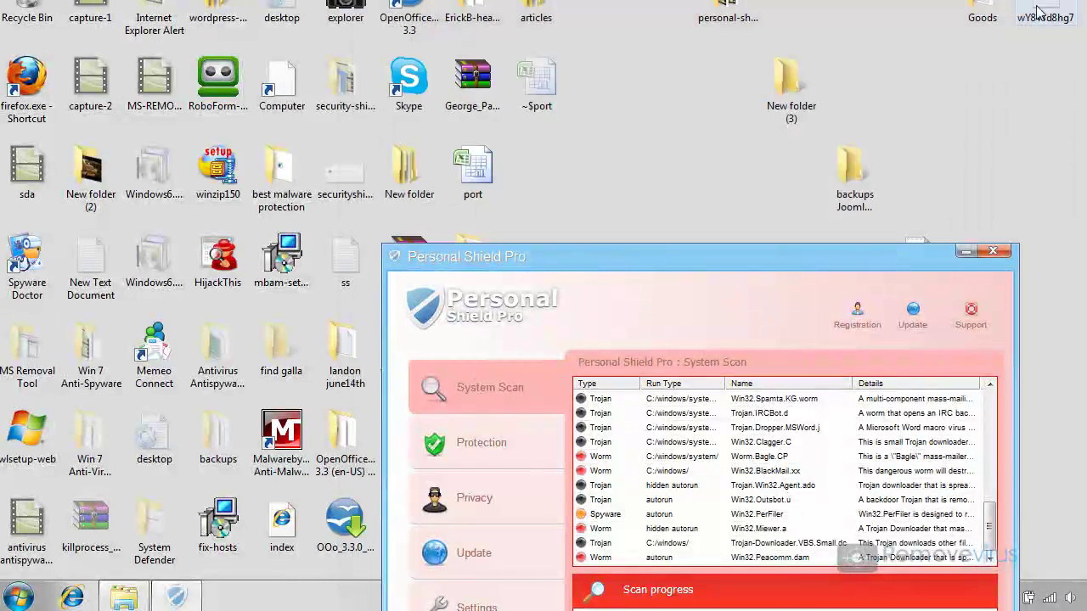
left_click_drag(696, 256, 625, 74)
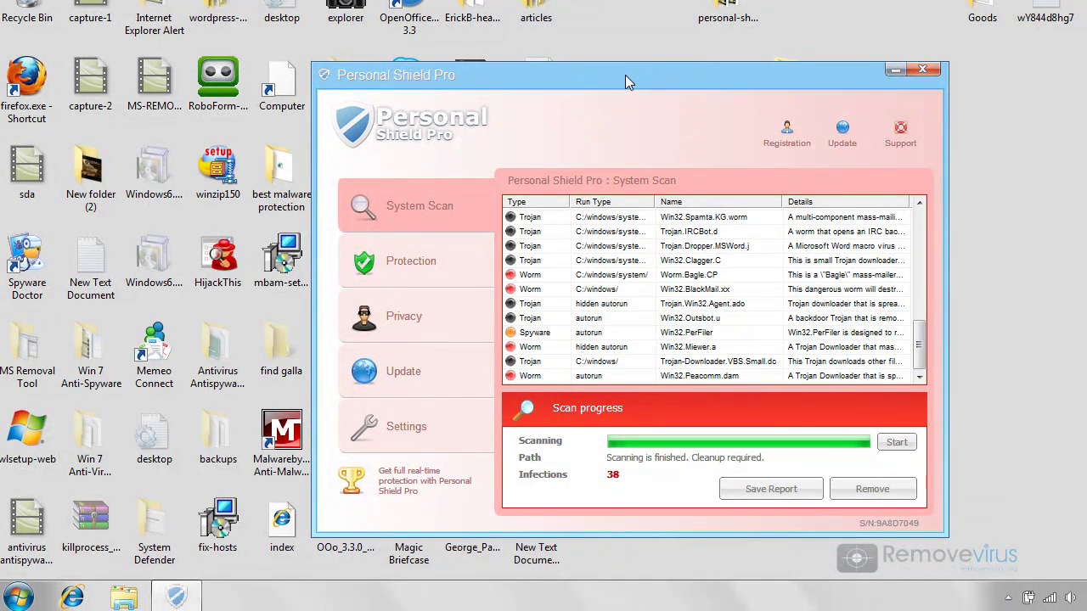
left_click_drag(625, 75, 610, 73)
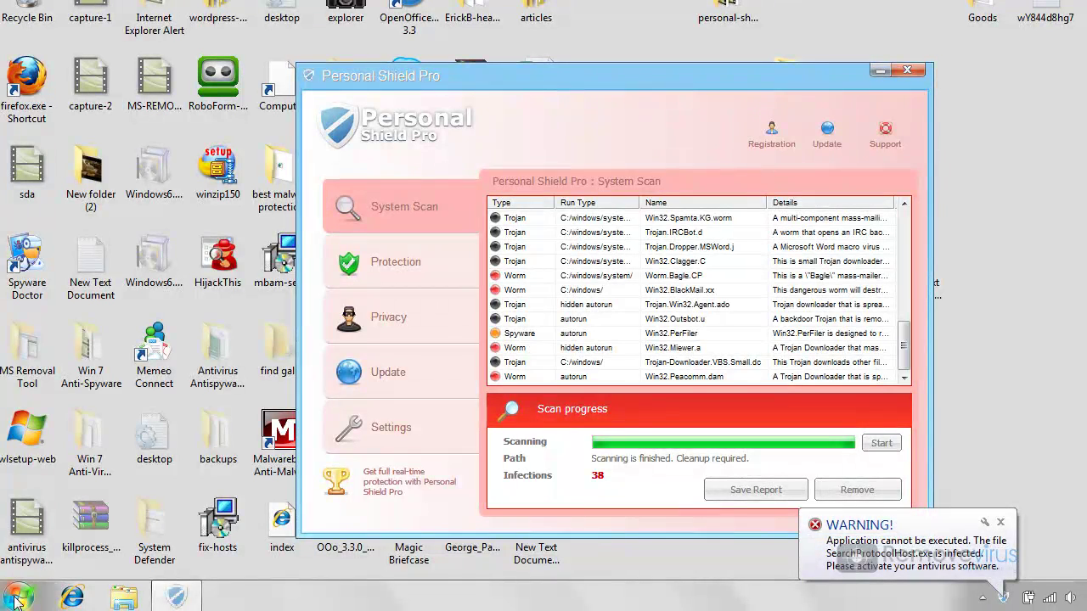
Step: Open Computer, minimize the Personal Shield Pro window, and open Local Disk (C:)
left_click(17, 600)
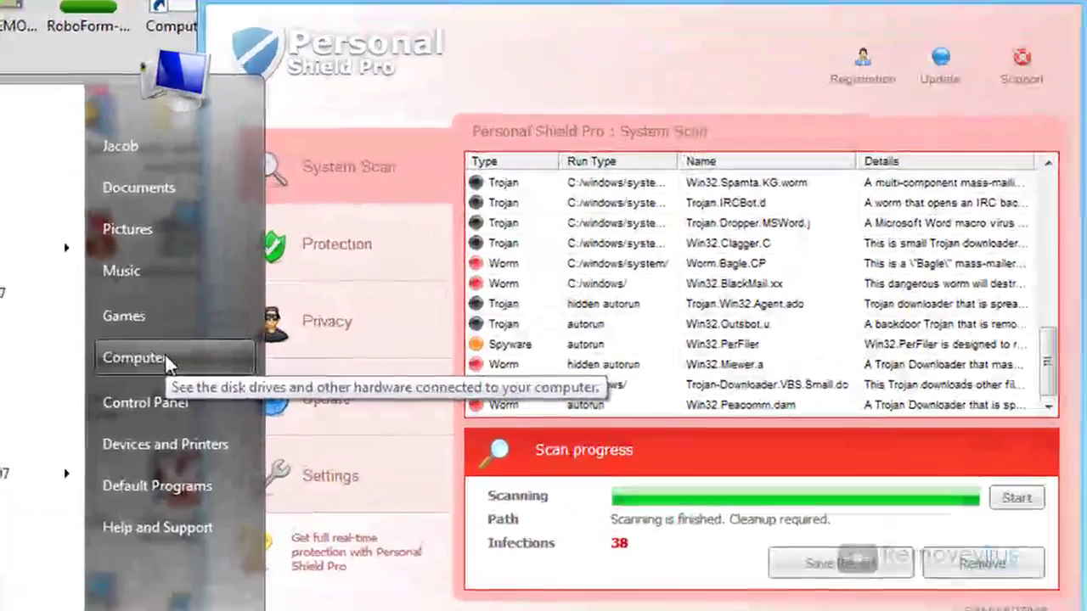
key("Escape")
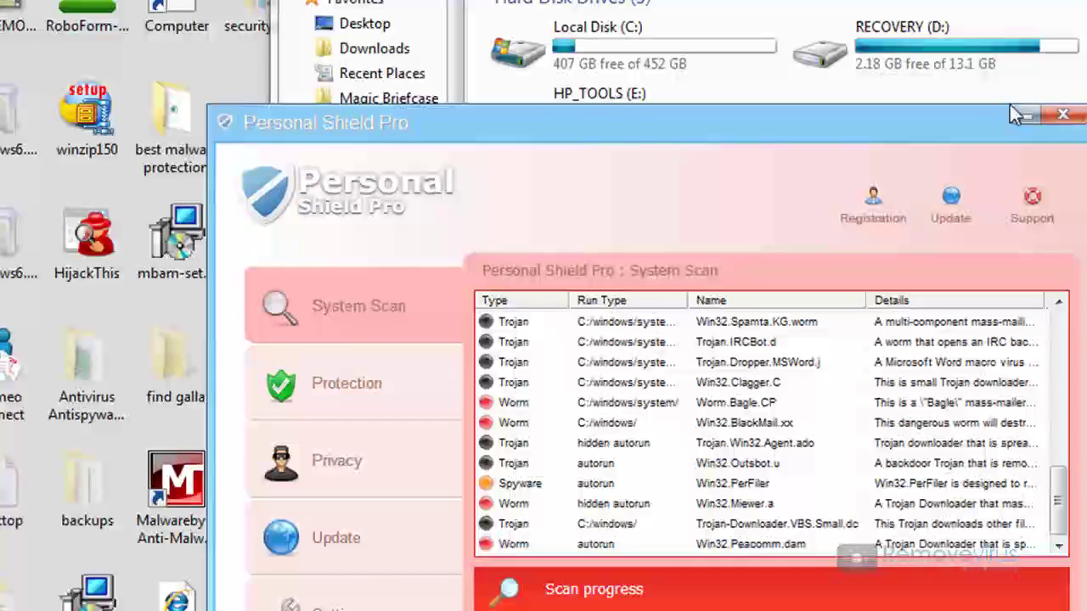
left_click(1019, 116)
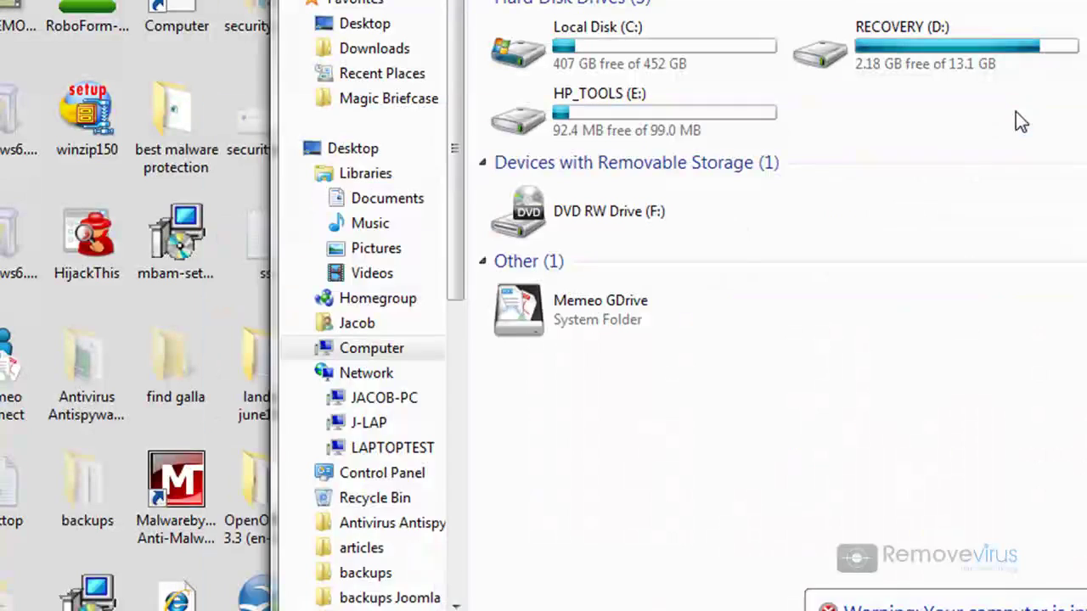
double_click(614, 41)
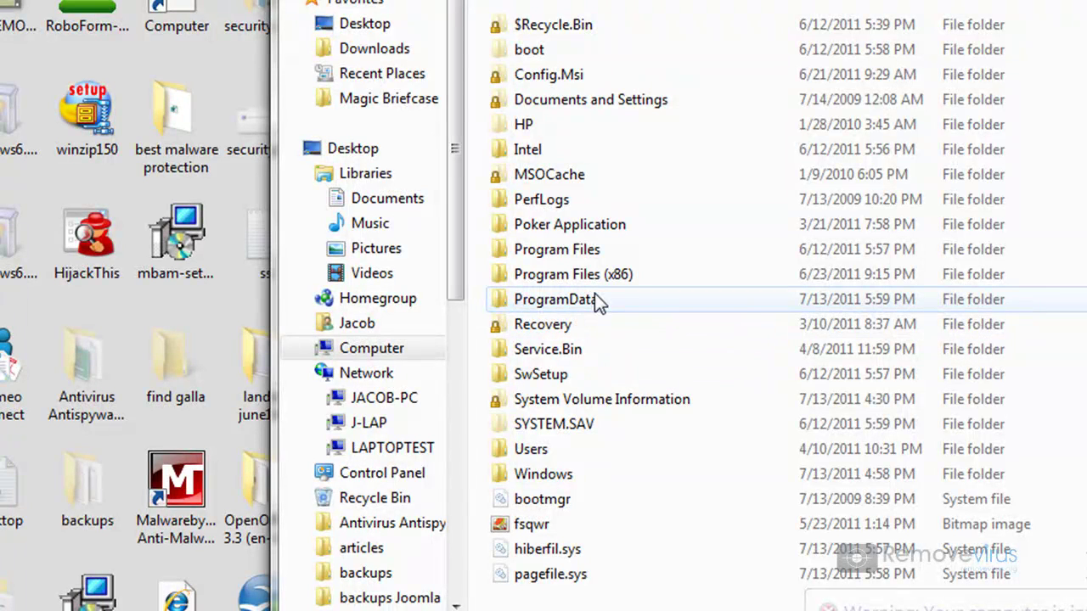
Step: Browse into Users, the user profile, AppData, and then Local
mouse_move(595, 293)
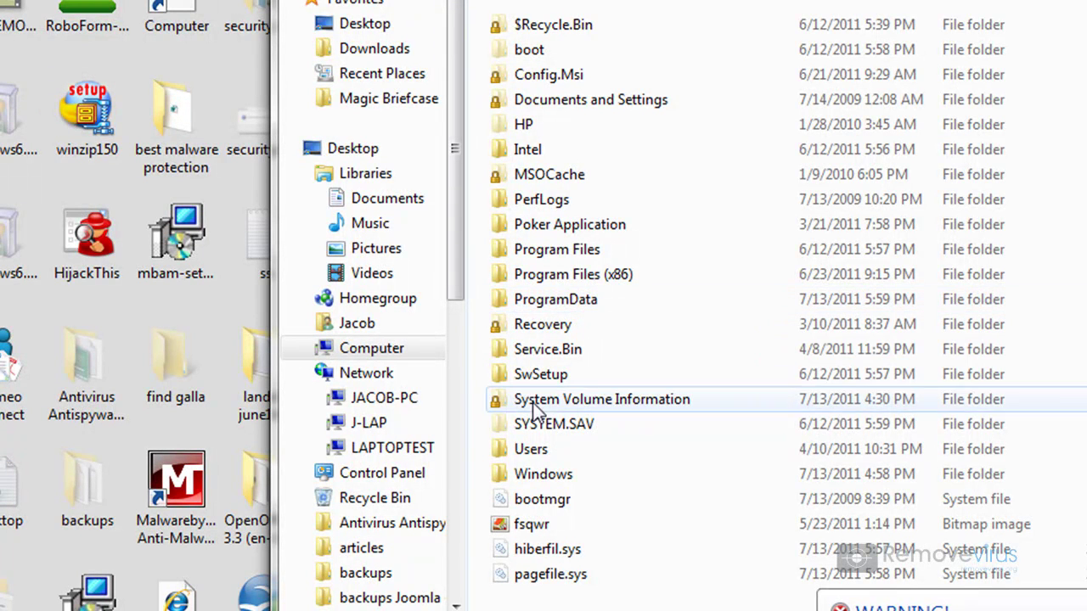
double_click(529, 449)
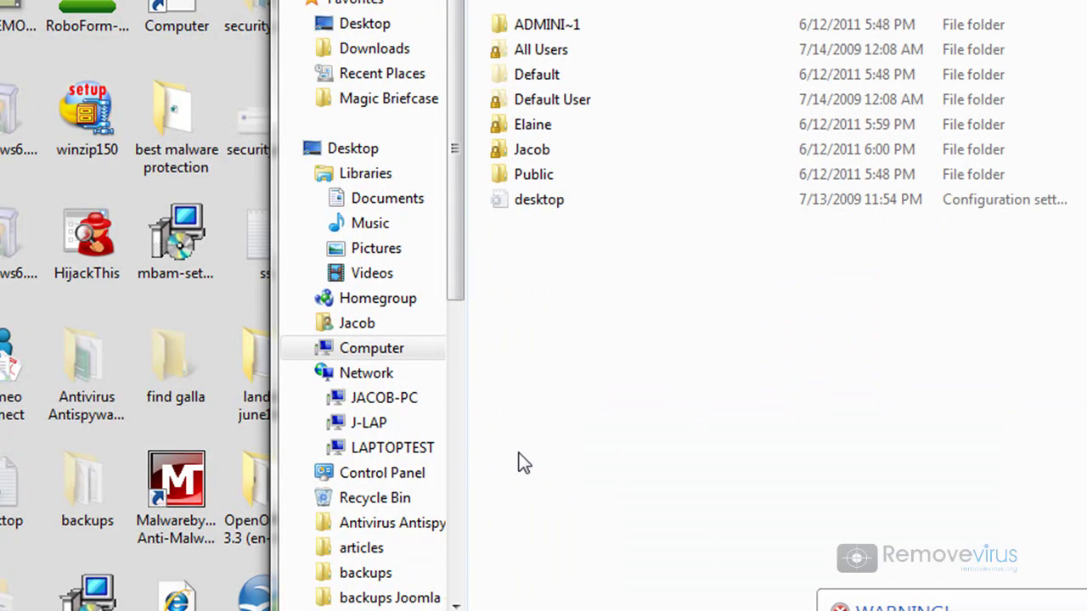
double_click(536, 150)
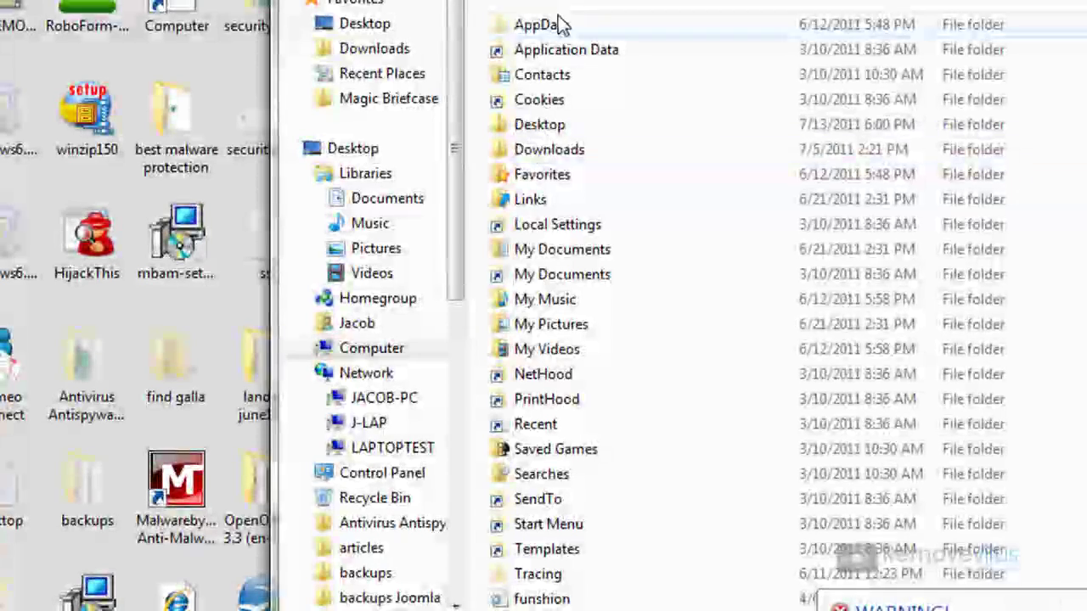
double_click(551, 25)
double_click(552, 27)
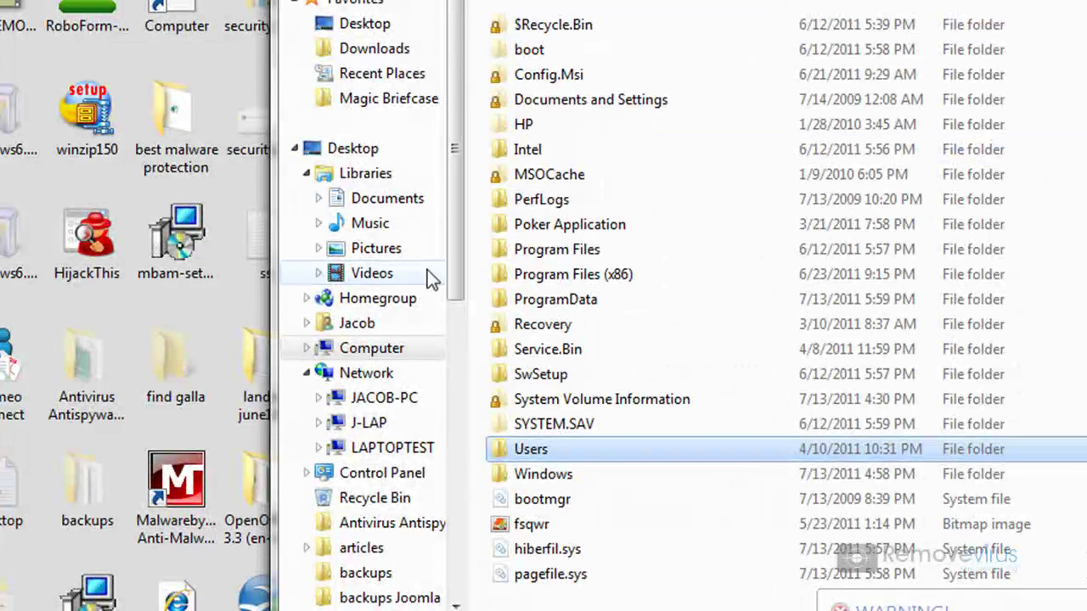
Step: Open ProgramData, select fF02318AeMoM02318, and sort by Date modified newest first
double_click(567, 307)
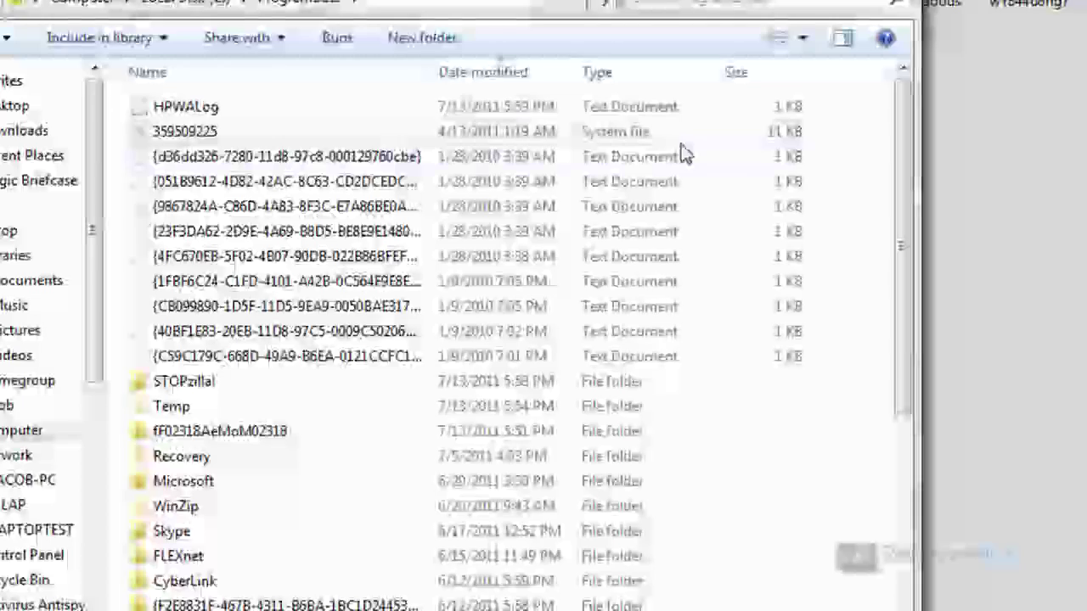
left_click_drag(902, 216, 904, 283)
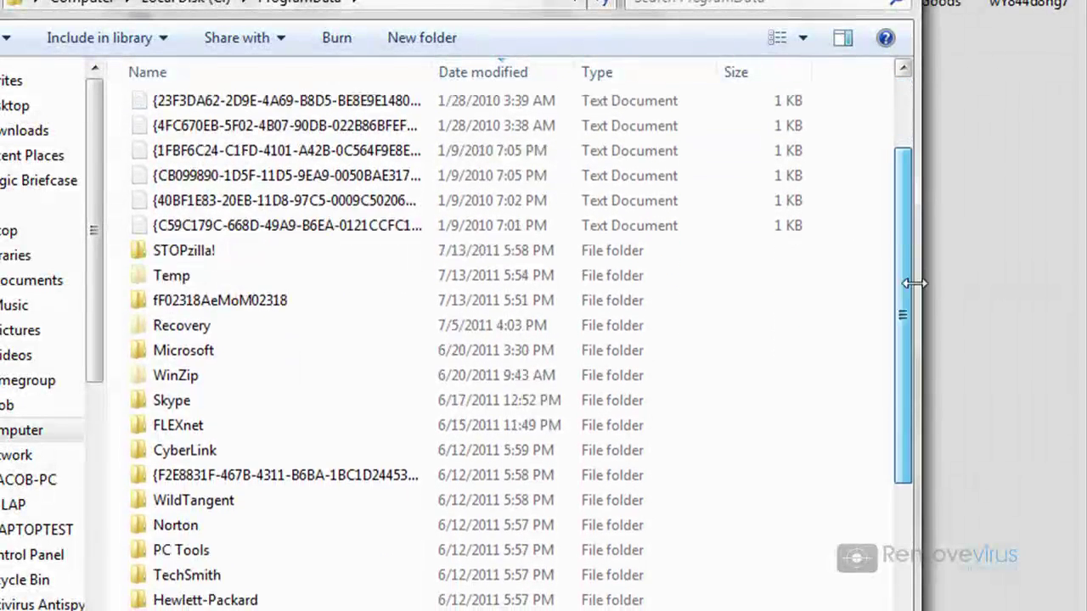
left_click(278, 300)
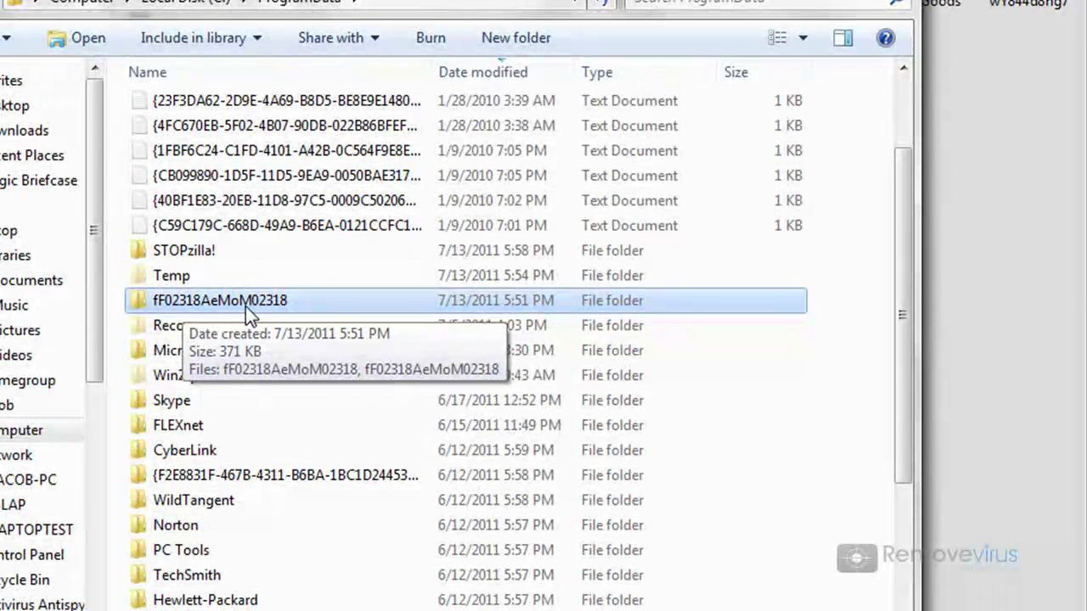
left_click(513, 72)
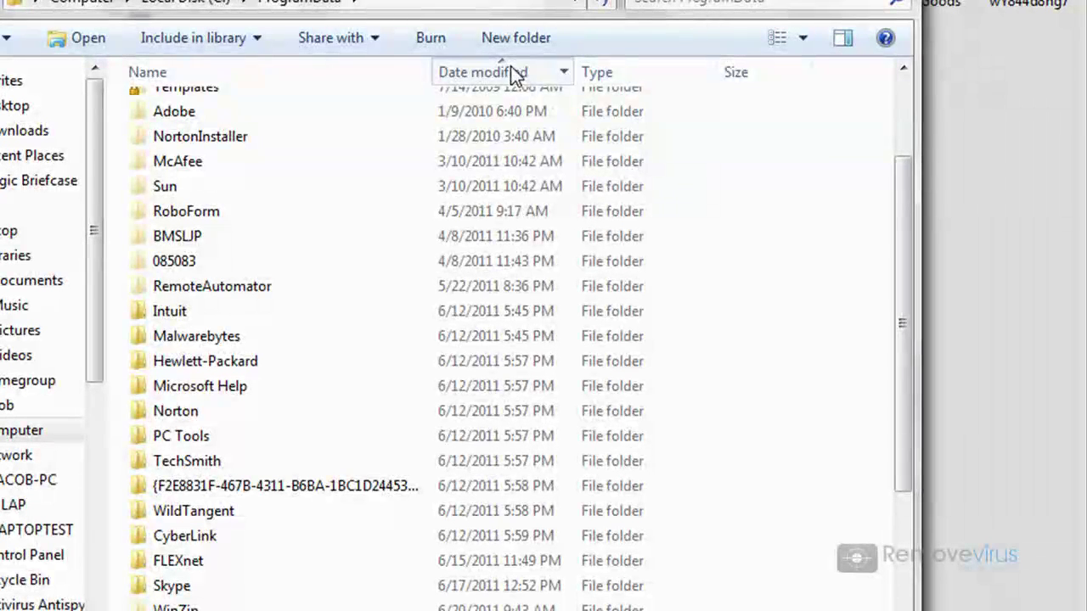
left_click(513, 72)
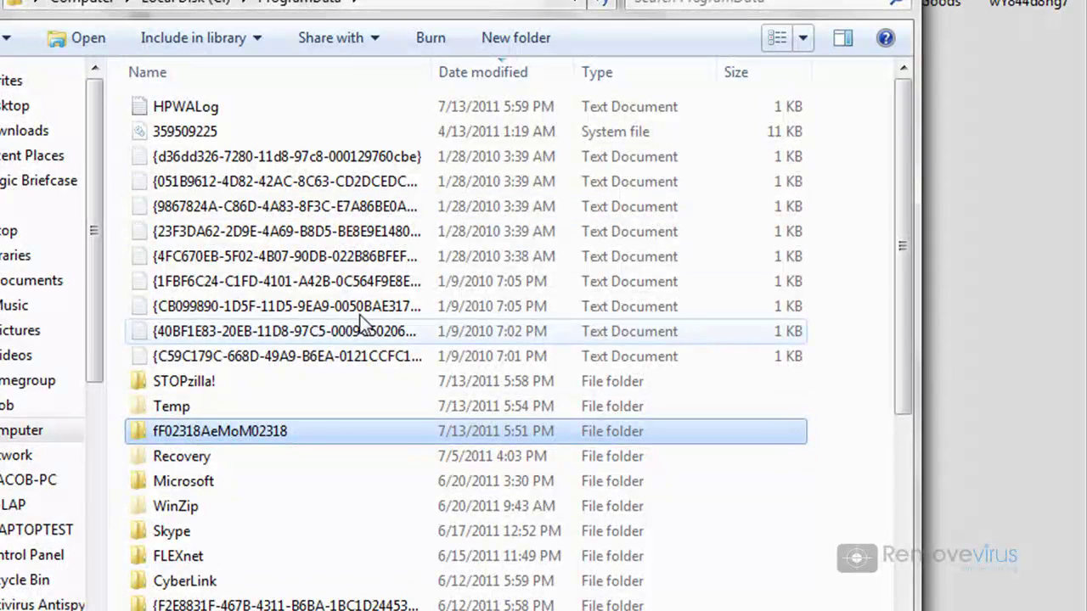
left_click(802, 41)
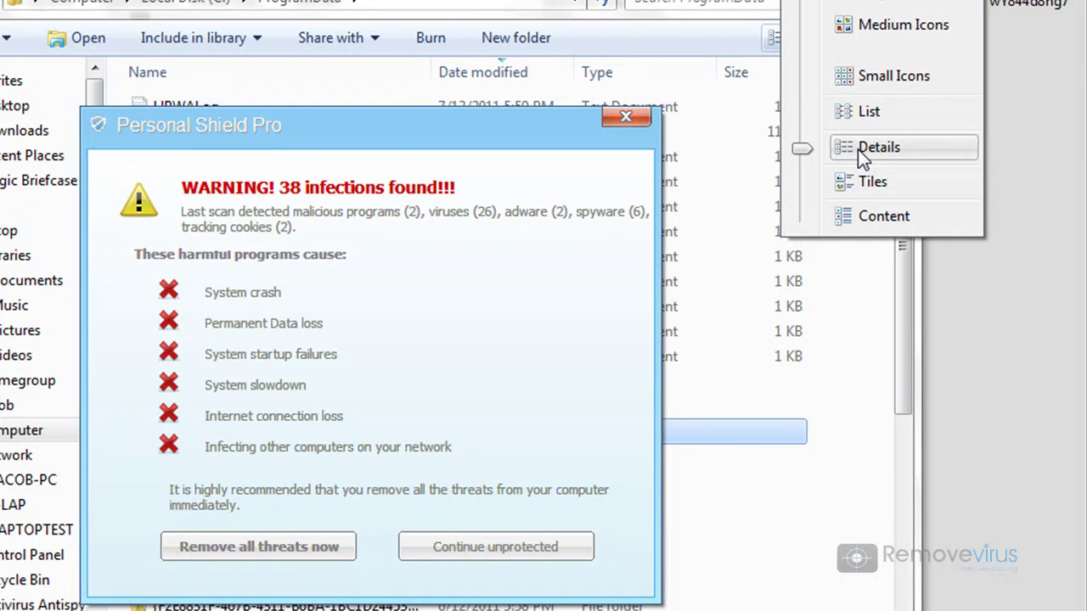
left_click(857, 150)
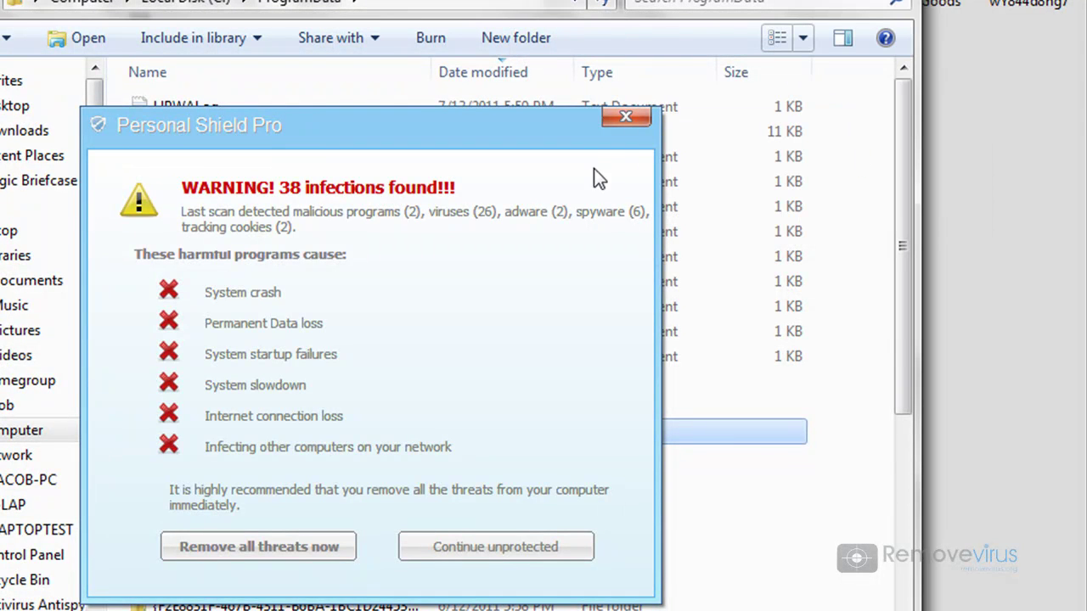
left_click(641, 119)
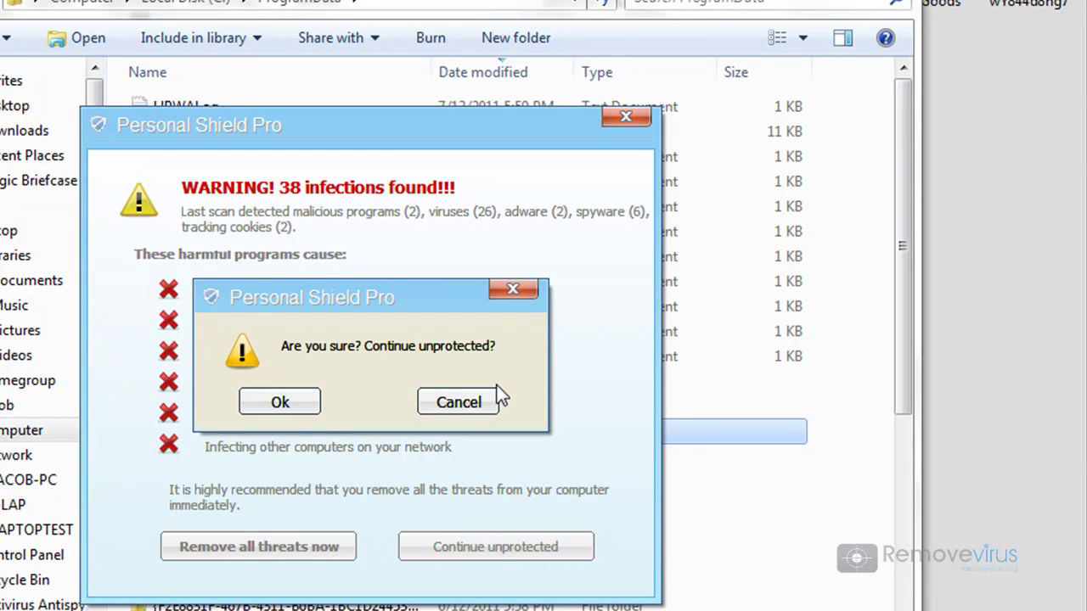
left_click(282, 398)
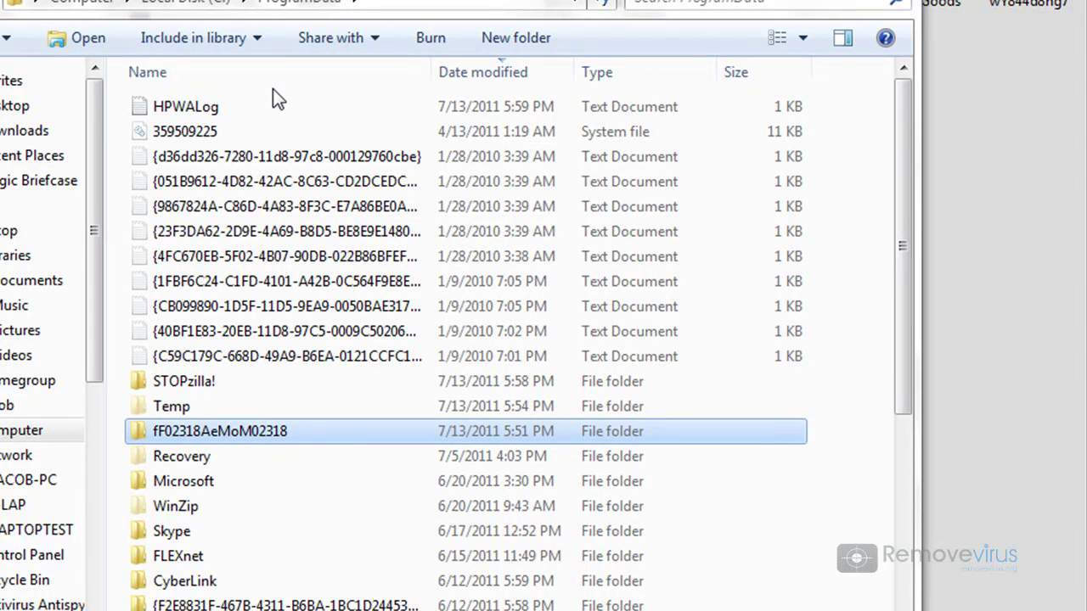
Step: Try deleting the Personal Shield Pro application inside fF02318AeMoM02318; a File In Use warning appears
double_click(262, 429)
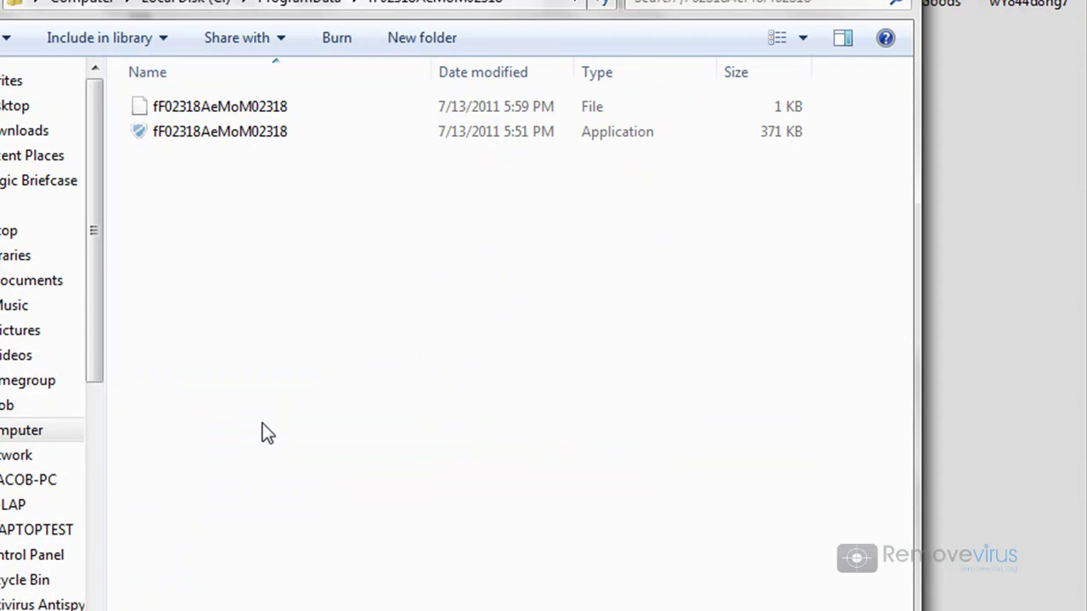
right_click(244, 141)
left_click(361, 602)
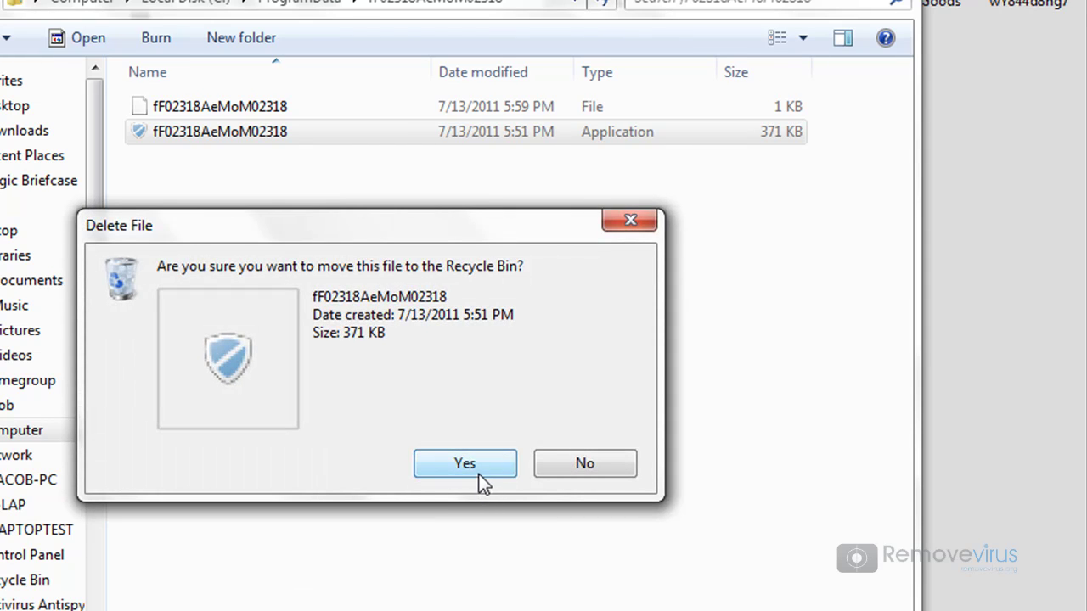
left_click(479, 476)
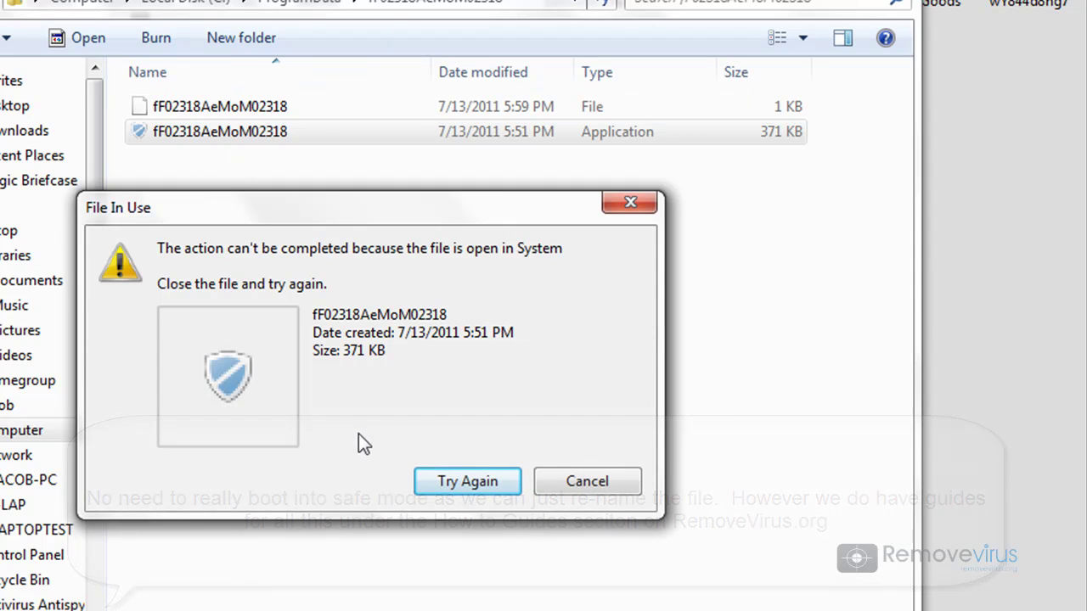
Step: Dismiss the File In Use warning and rename the 371 KB application to sdfsdfgadrsgte
left_click(574, 485)
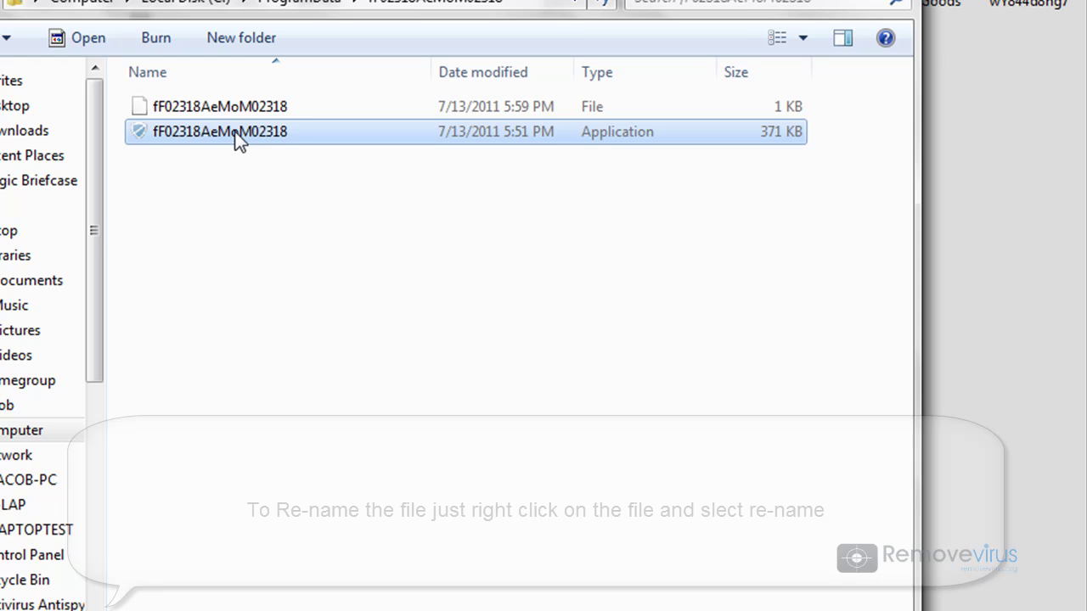
left_click(236, 135)
type("sdfsdfgadrsgte")
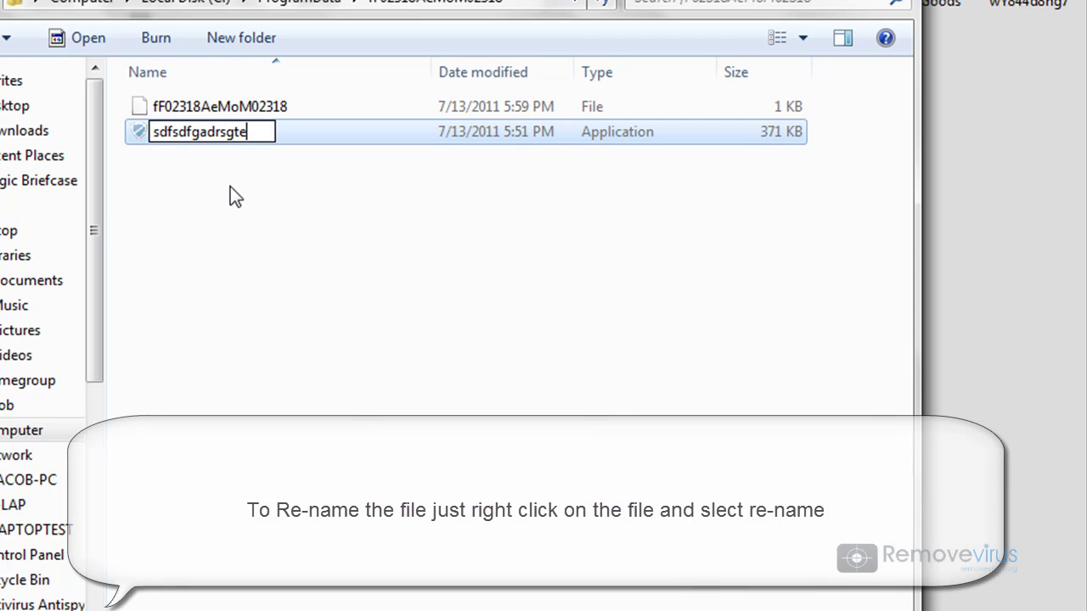
key("Return")
Step: Rename the remaining 1 KB file to sdfsdfs
left_click(245, 107)
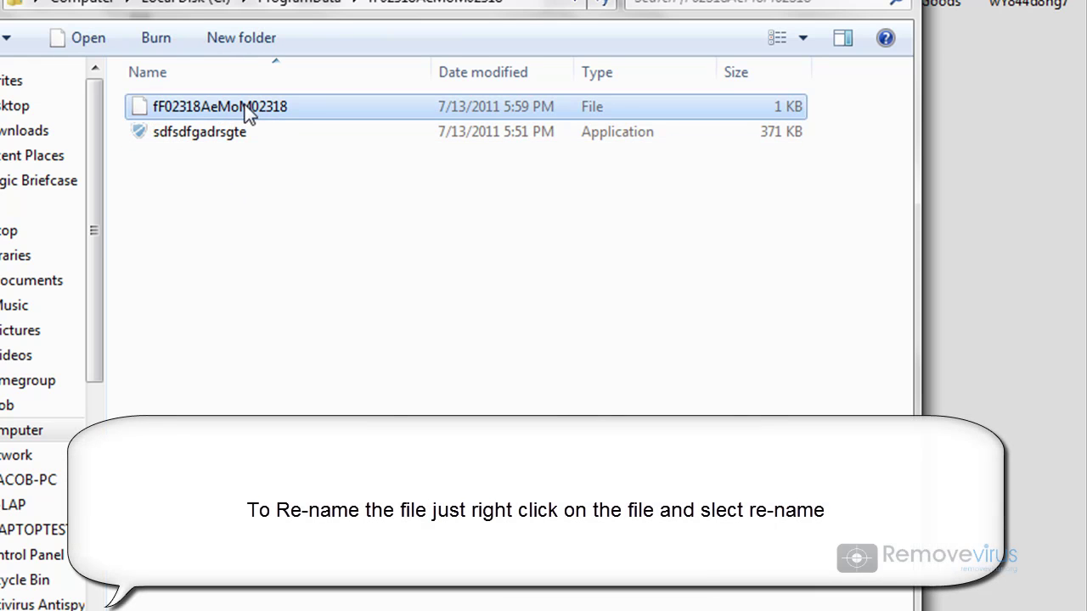
left_click(245, 104)
type("sdfsdfs")
key("Return")
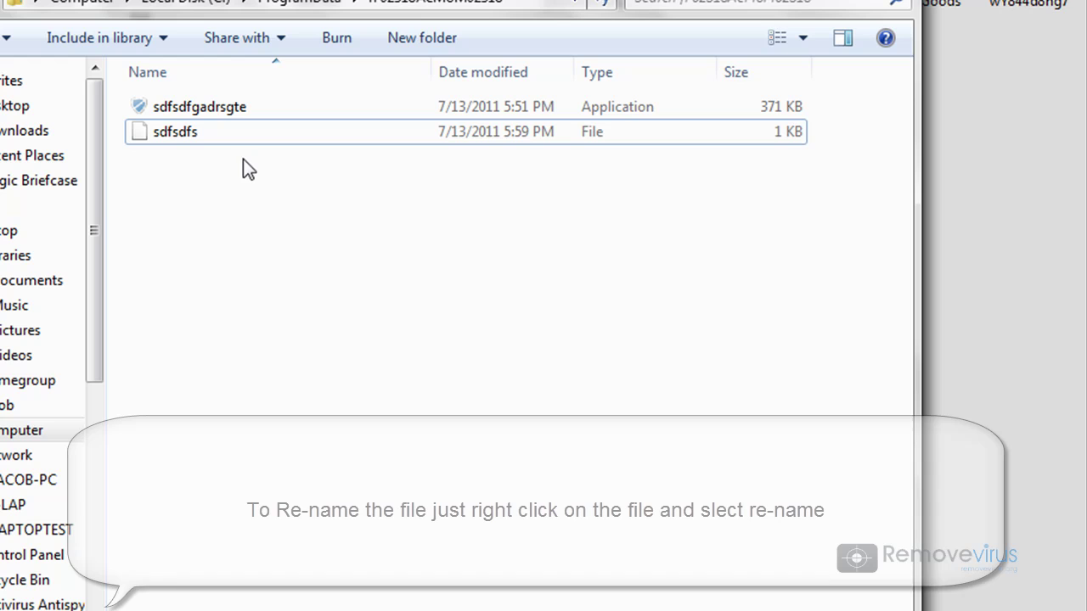
left_click(219, 113)
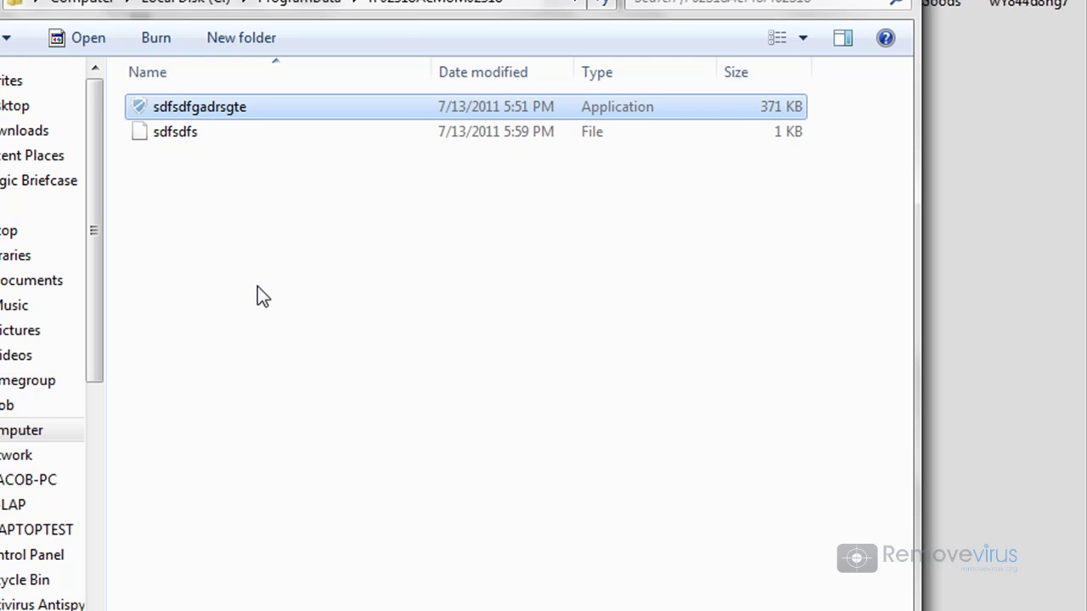
Step: Clear the file selection, then select the renamed sdfsdfs file
left_click(304, 178)
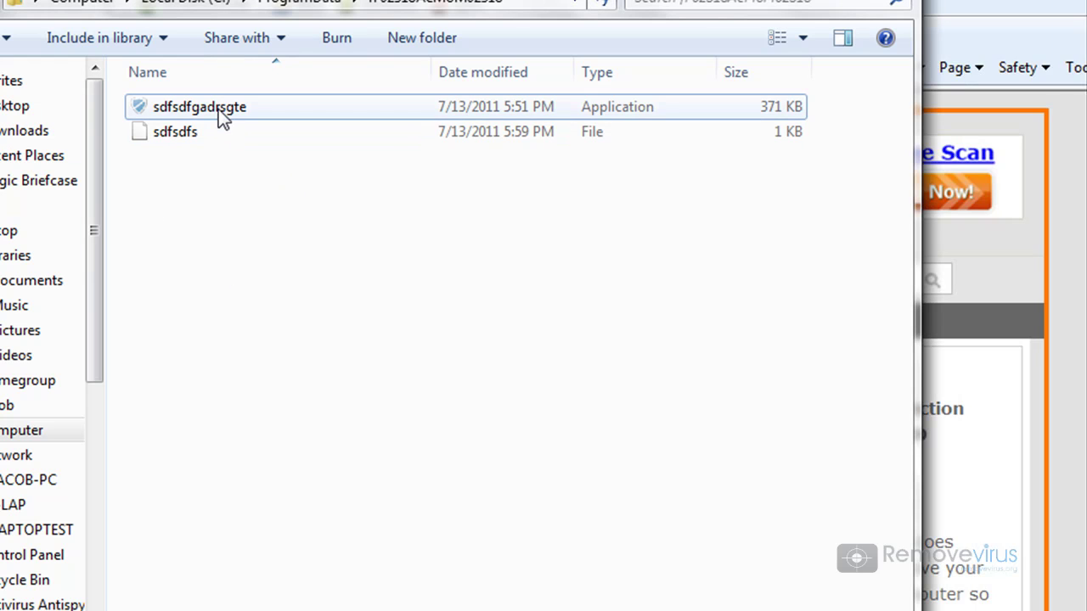
left_click(209, 132)
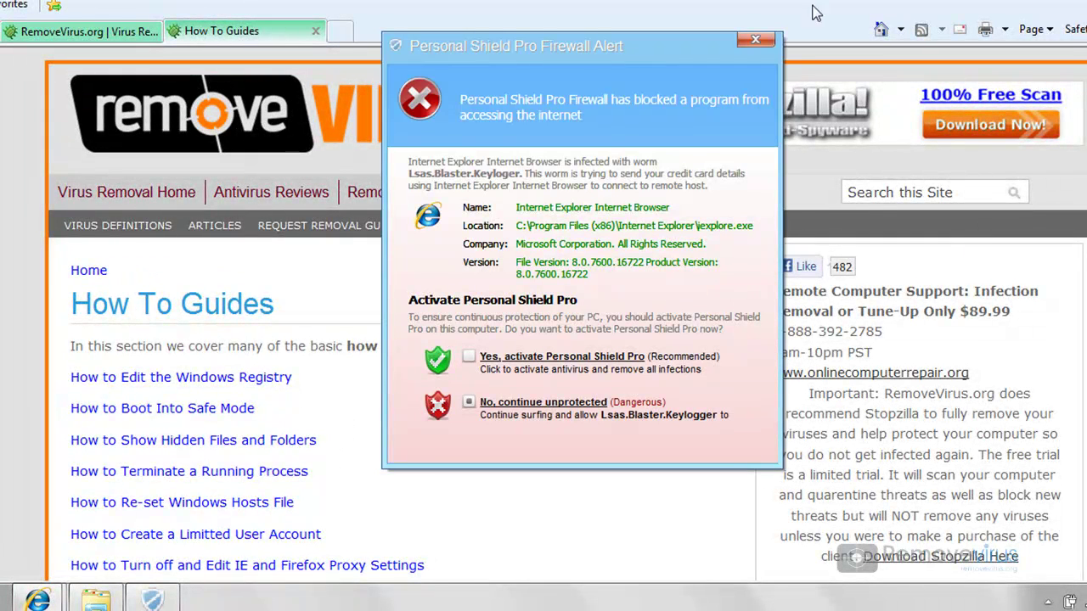
Step: Close the Personal Shield Pro firewall alert, accept Ok, and switch to the RemoveVirus.org tab
left_click(755, 39)
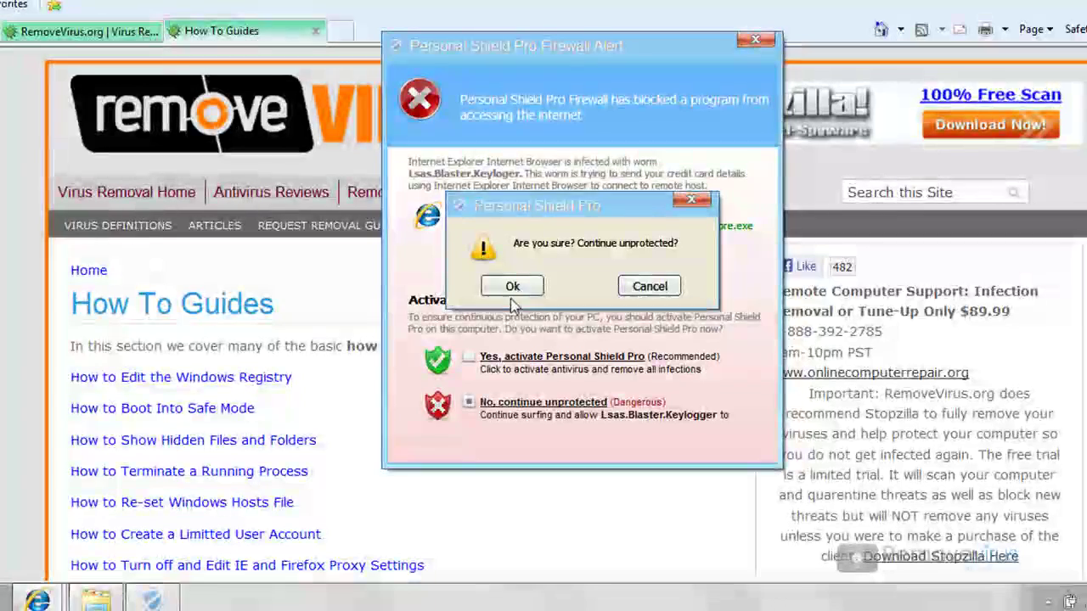
left_click(512, 285)
left_click(110, 38)
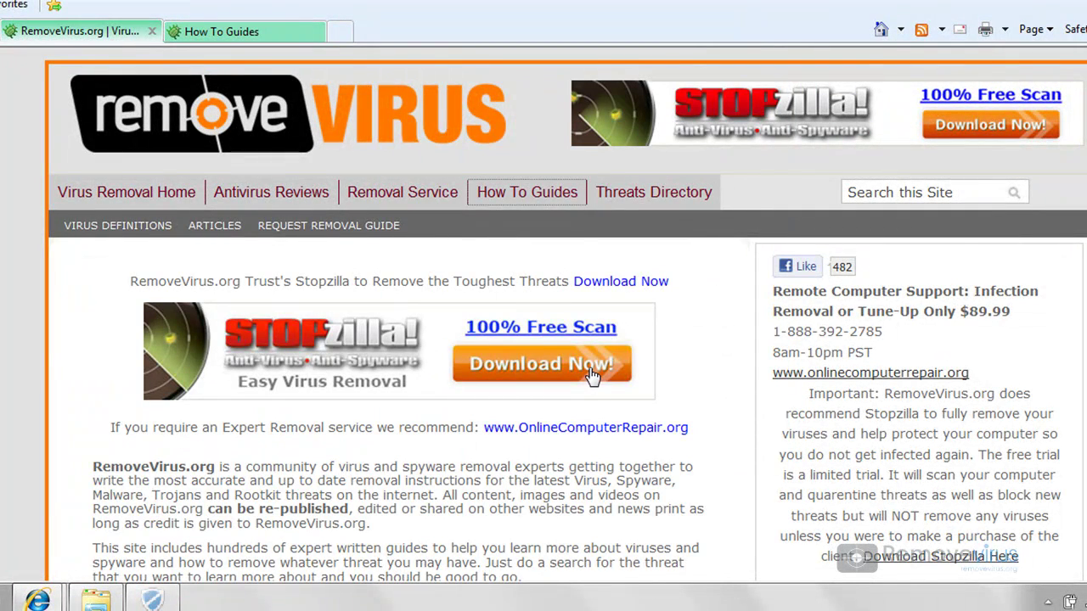
scroll(958, 240, "down", 8)
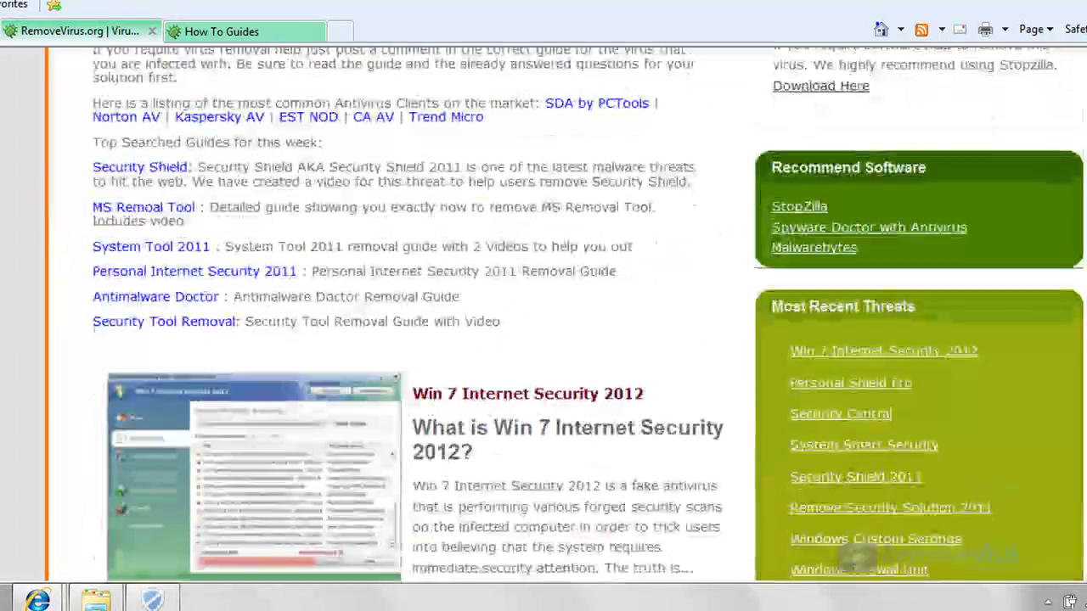
scroll(832, 272, "up", 1)
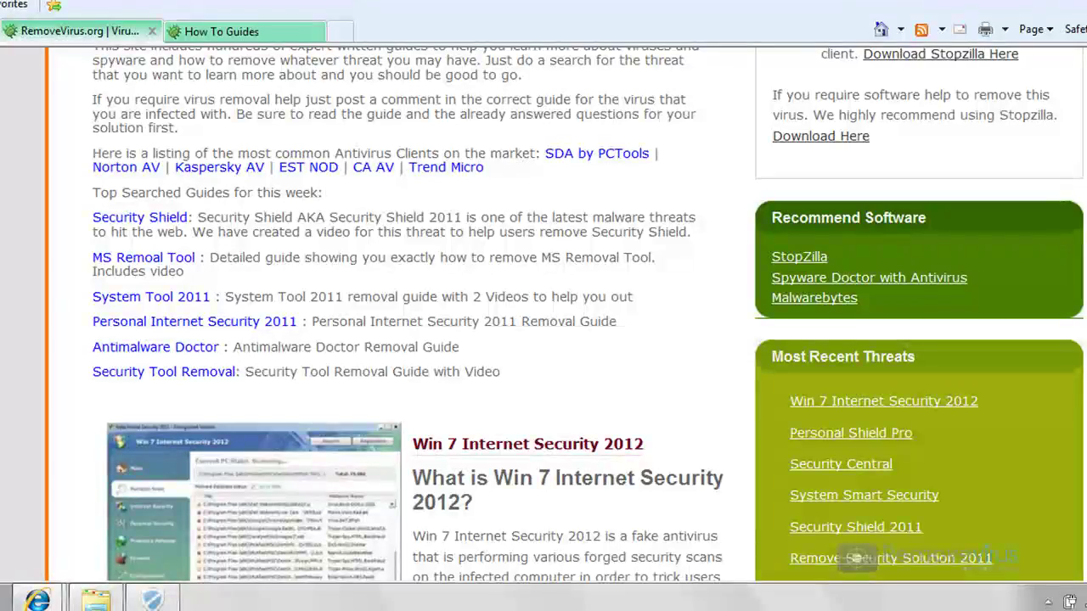
Step: Scroll up the RemoveVirus.org page
scroll(544, 322, "up", 5)
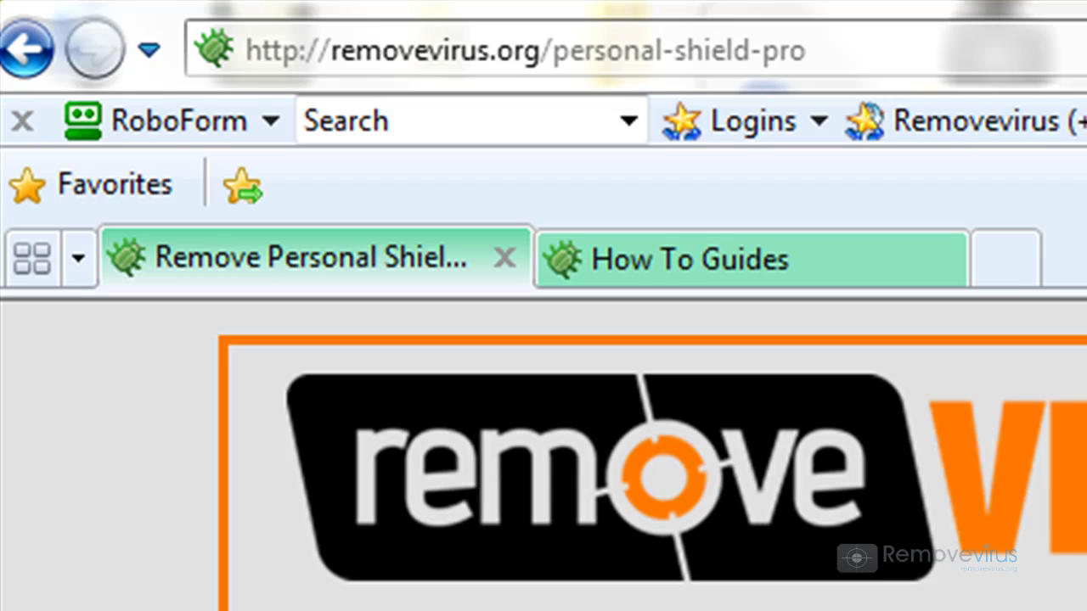
Step: Scroll down the Personal Shield Pro guide to its 15-comment section
scroll(543, 458, "down", 10)
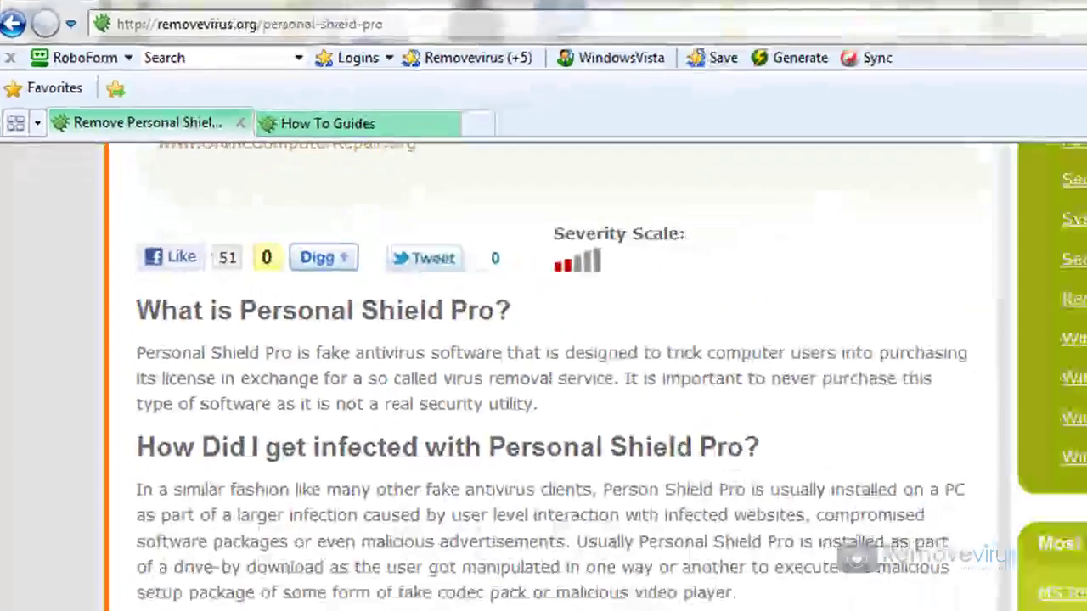
scroll(543, 382, "down", 5)
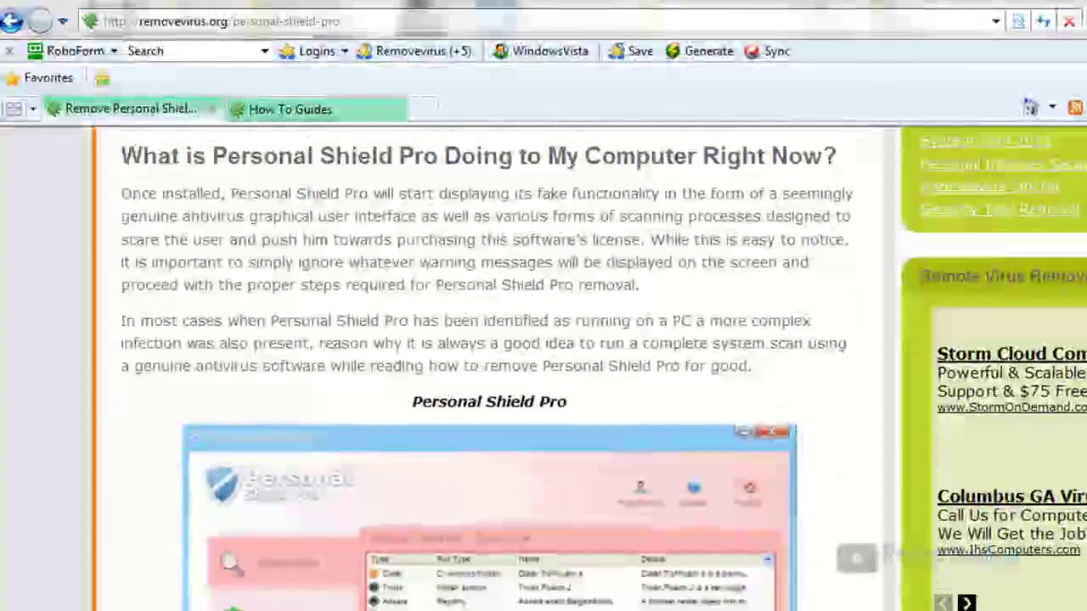
scroll(509, 365, "down", 12)
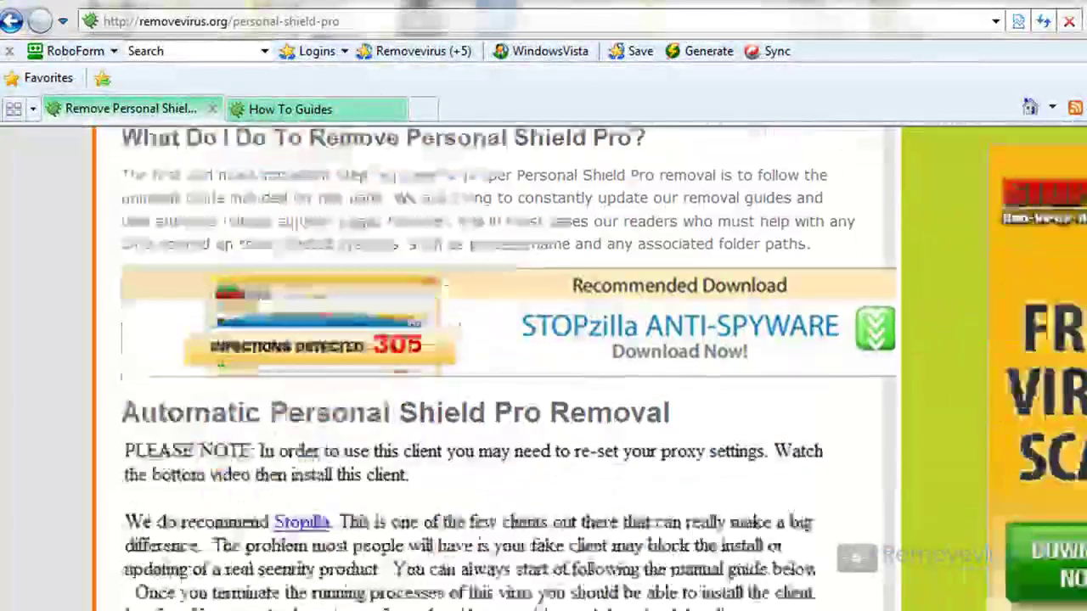
scroll(509, 365, "down", 1)
scroll(509, 365, "down", 15)
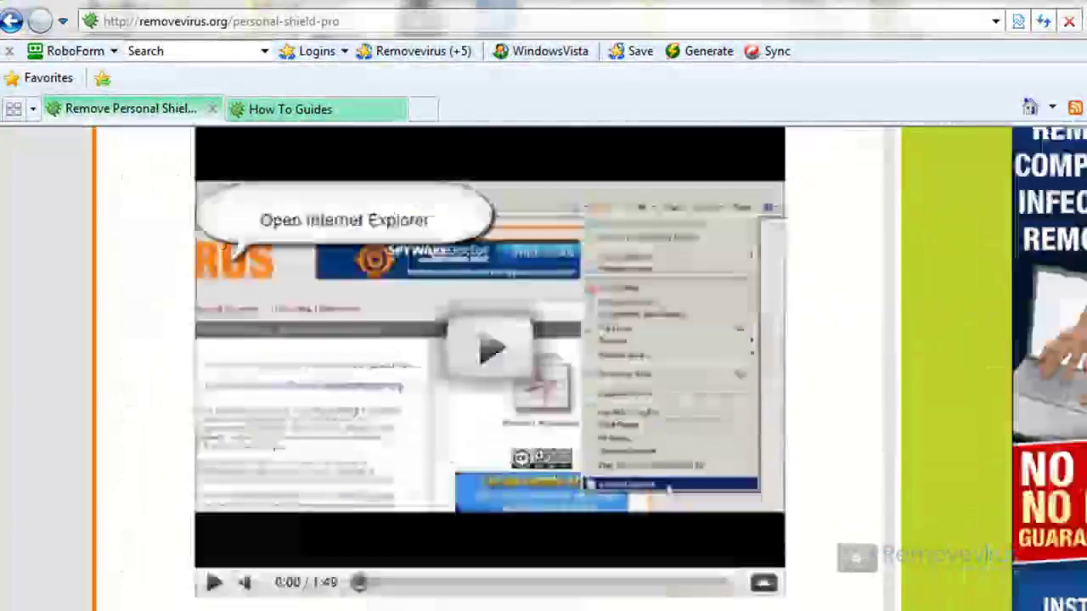
scroll(509, 365, "down", 1)
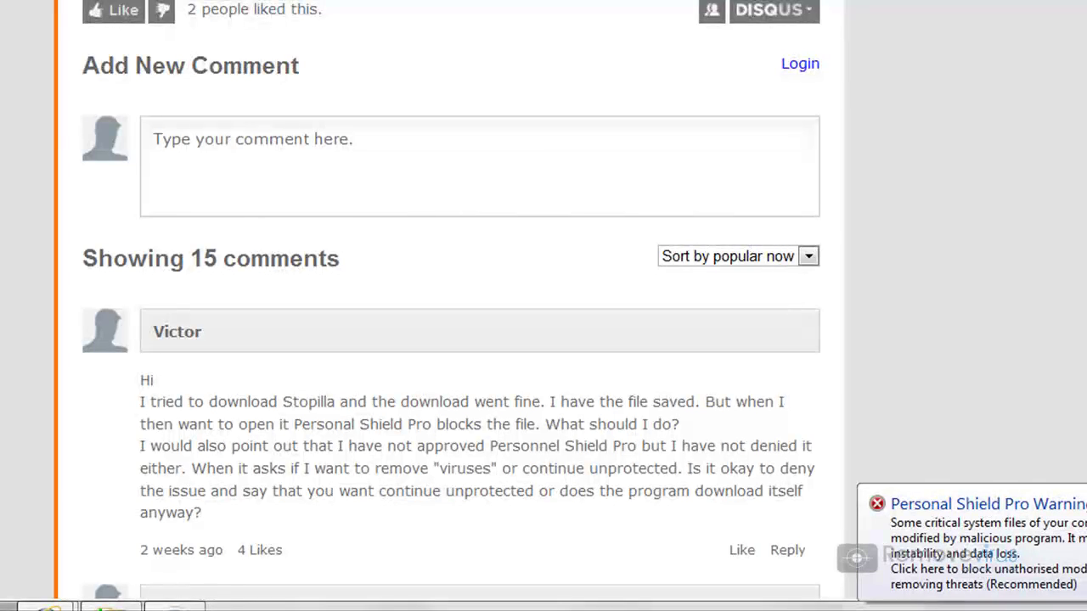
Step: Scroll through the guide's comments and back to the What is Personal Shield Pro? section
scroll(543, 306, "down", 3)
scroll(451, 306, "up", 1)
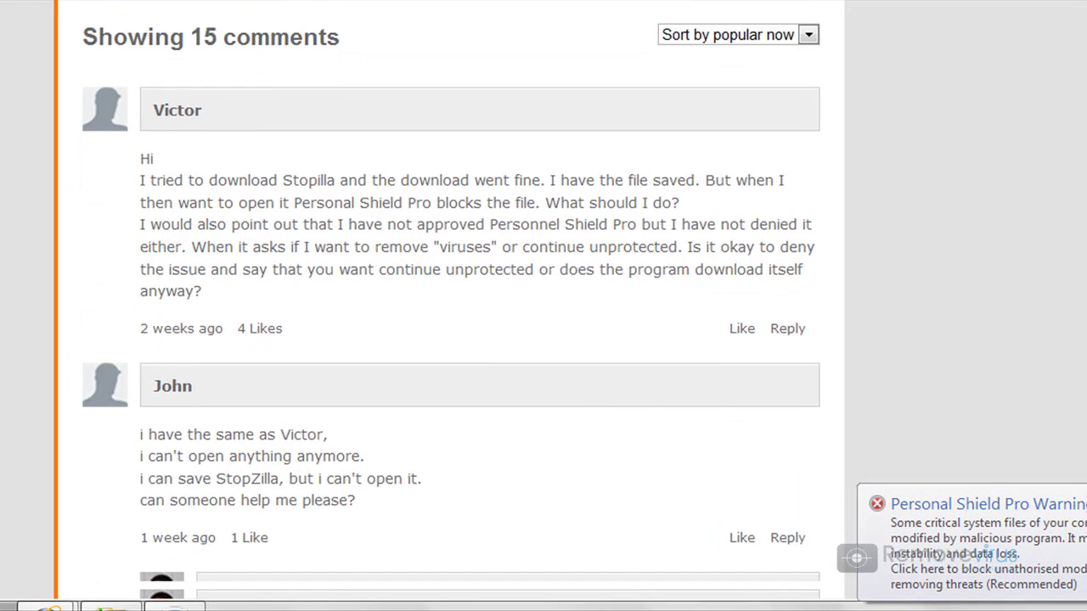
scroll(451, 306, "down", 8)
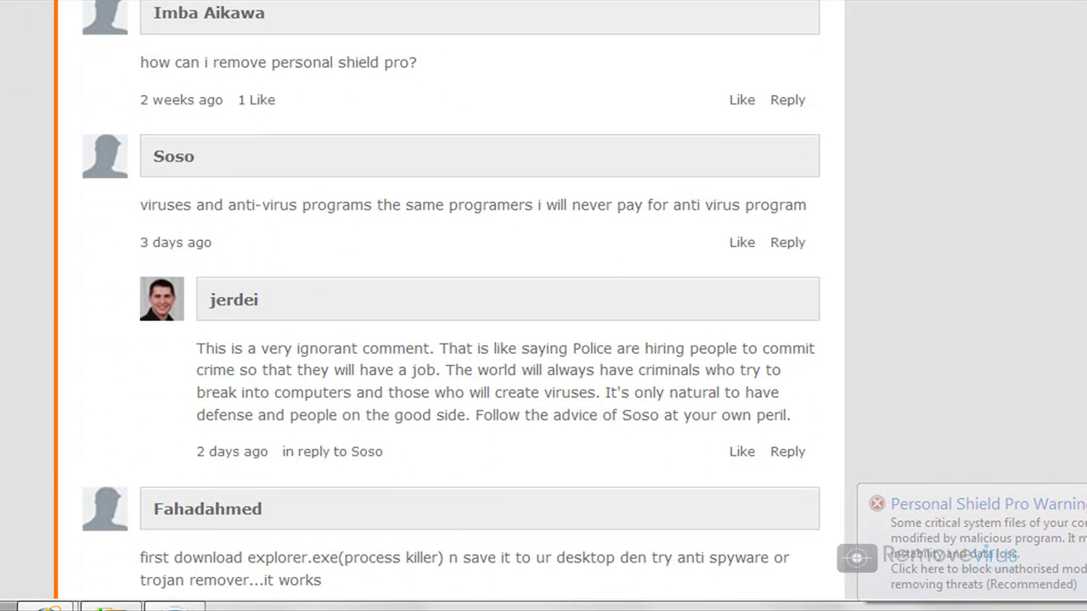
scroll(451, 305, "up", 20)
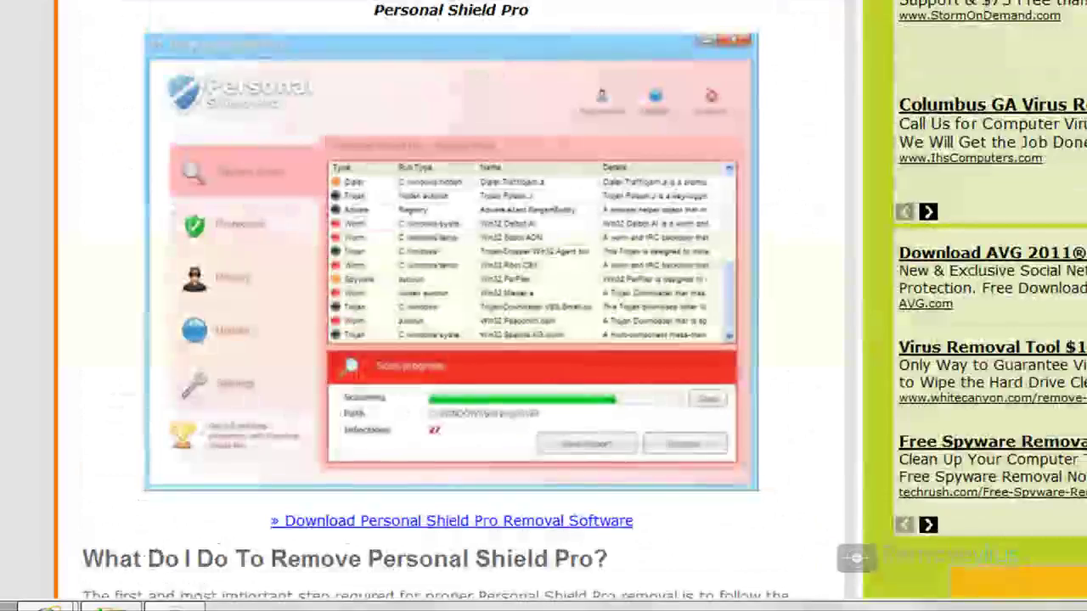
scroll(451, 305, "up", 10)
scroll(450, 306, "down", 1)
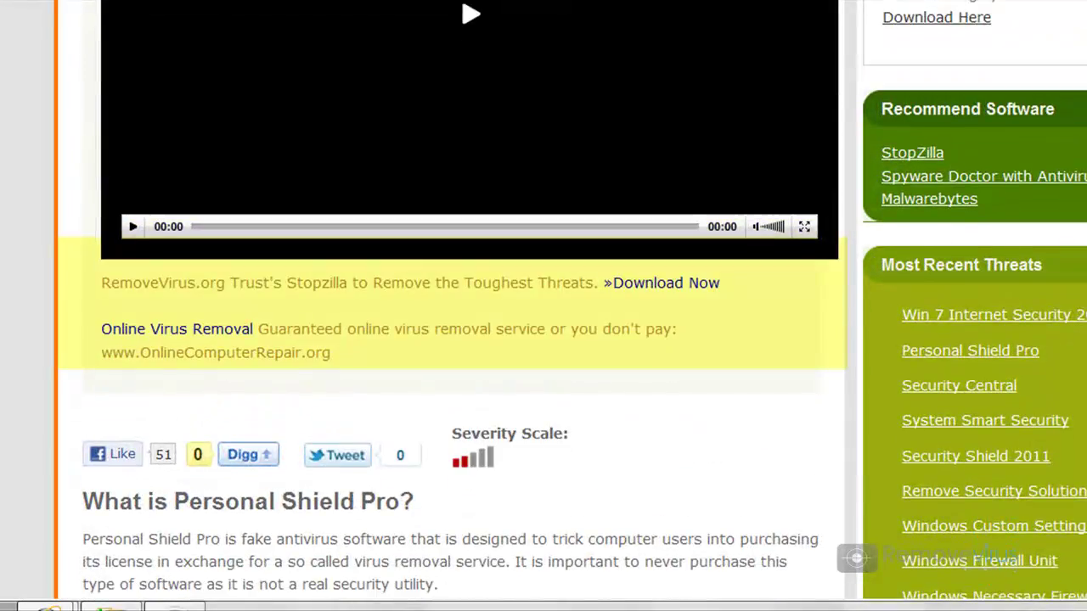
scroll(451, 306, "down", 1)
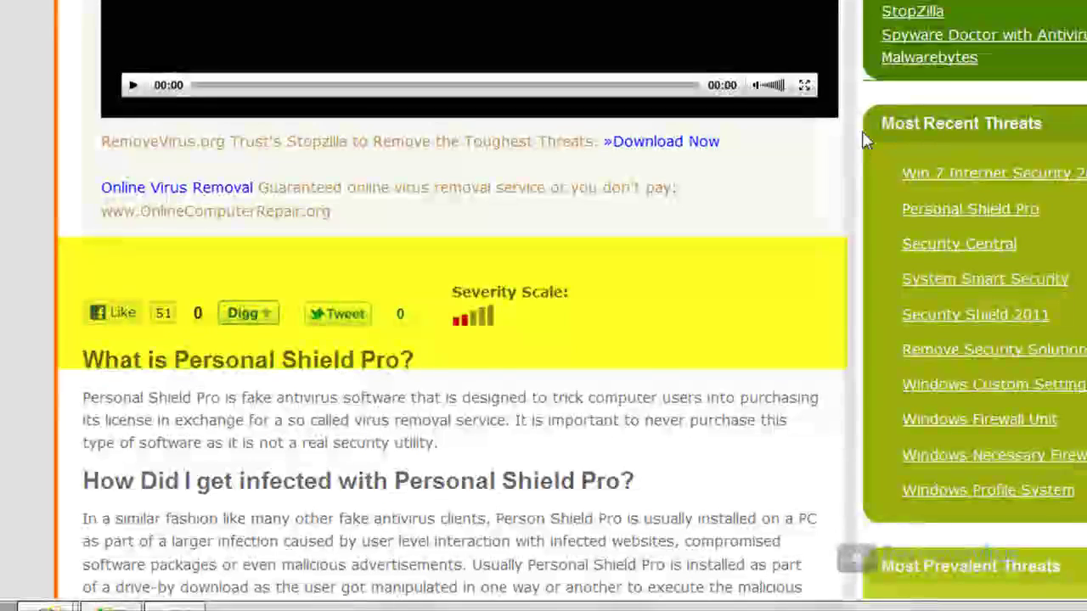